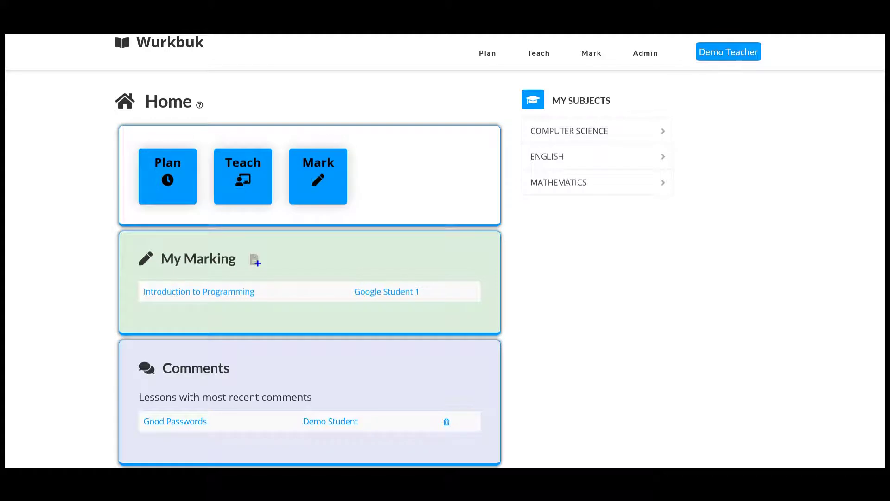
Open the administration area
click(647, 54)
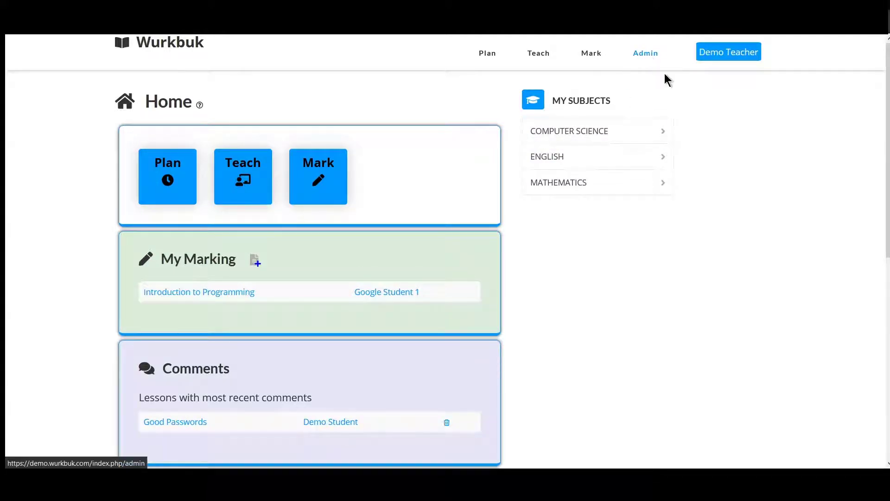
click(150, 137)
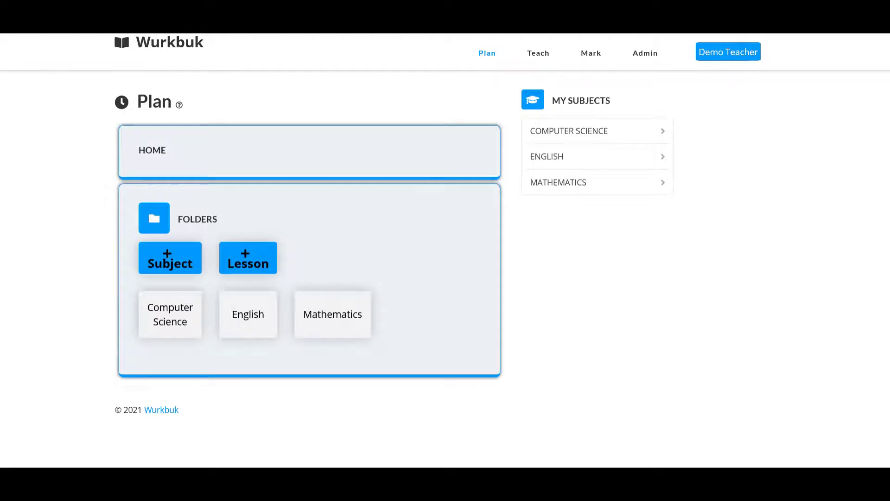
Add a new subject named Biology to the lesson plans
click(167, 257)
text(Biology)
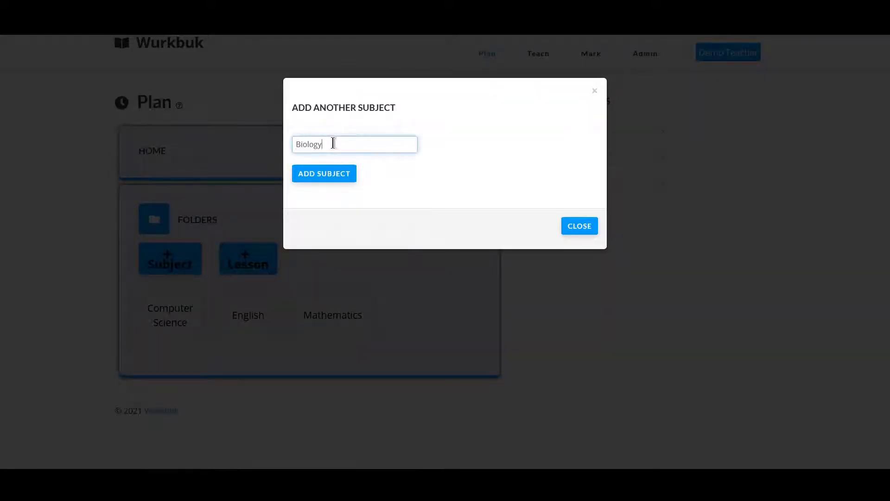
click(312, 174)
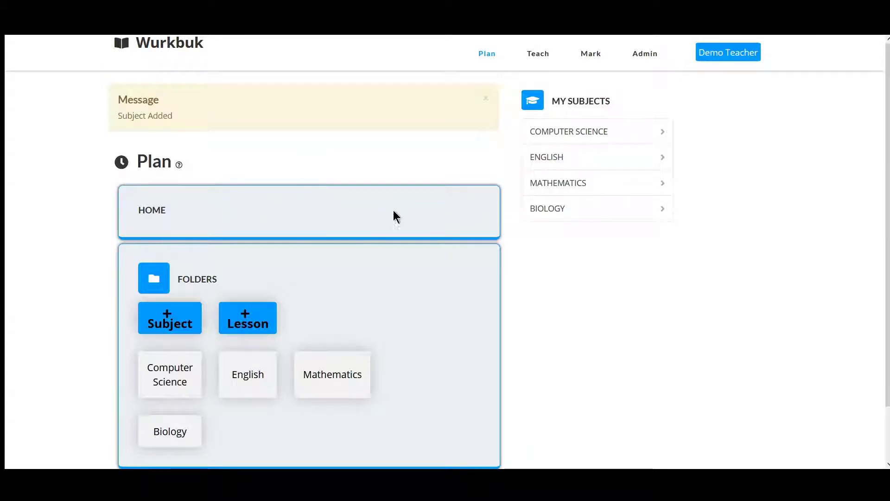
scroll(466, 236, down, 2)
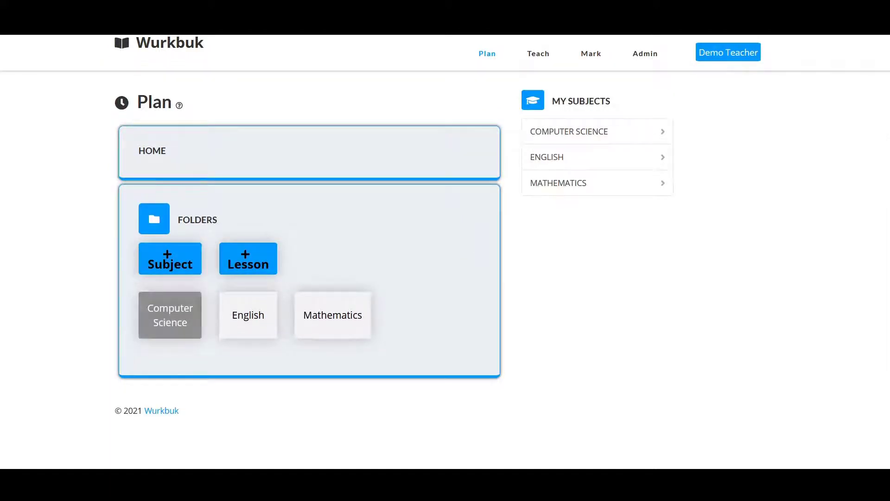
Look into the Computer Science folder, return to the subject overview and open the English folder
click(170, 315)
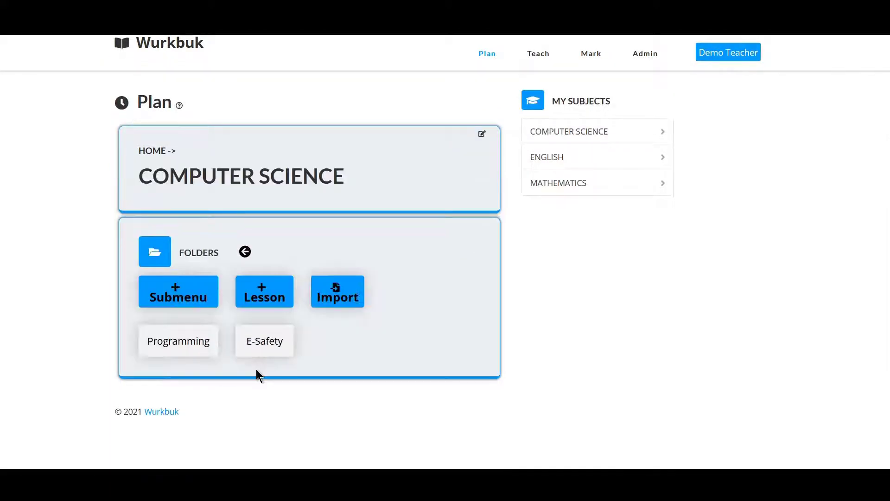
click(245, 252)
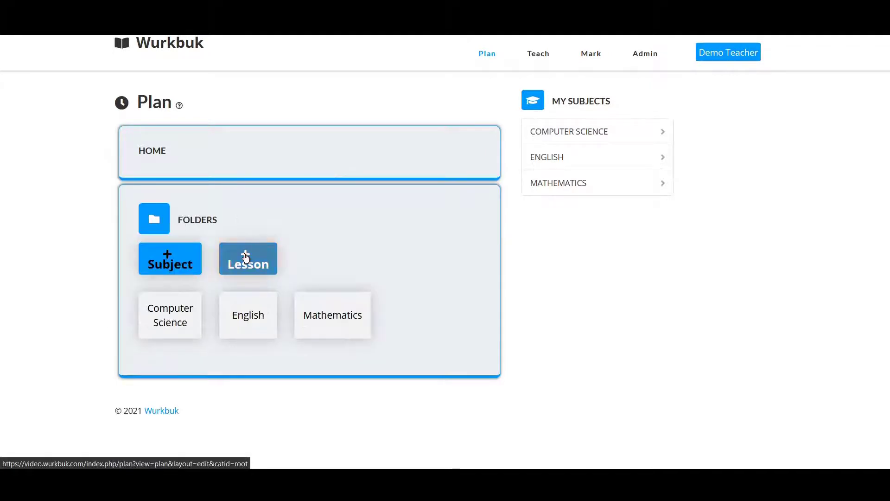
click(248, 320)
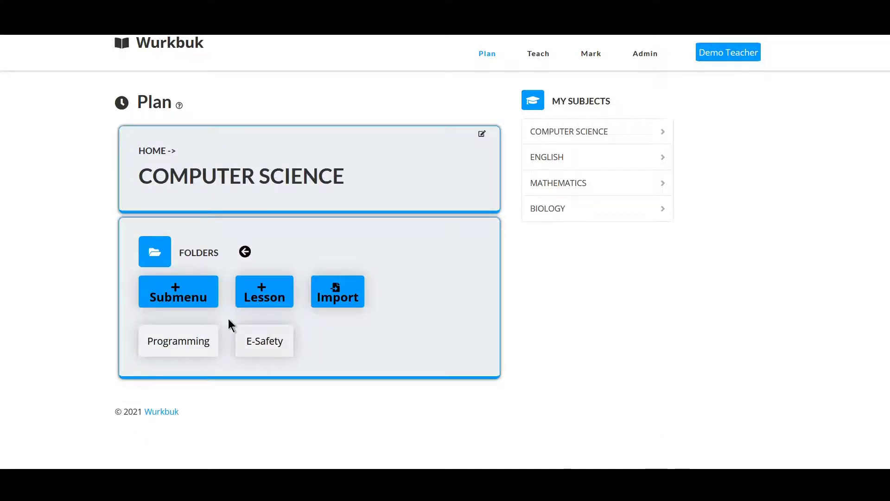
Add a submenu named Hardware with Computer Science as its parent menu
click(175, 294)
text(Hardware)
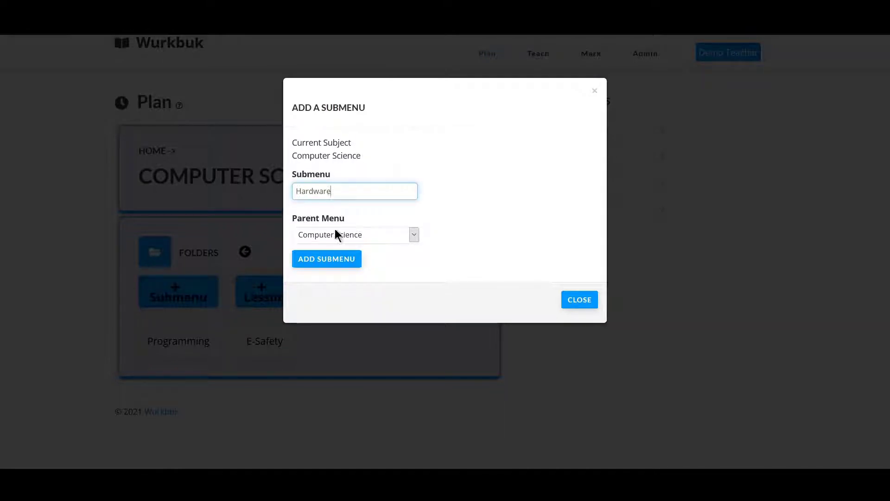
click(324, 259)
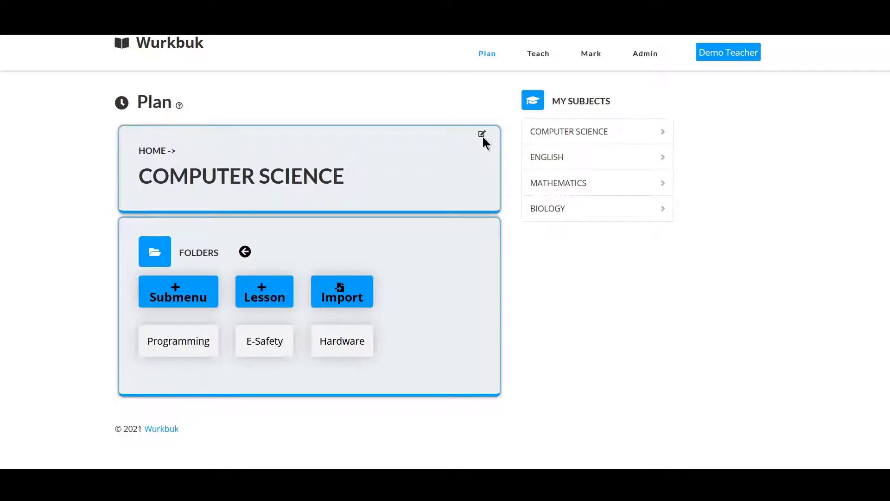
Rename the Computer Science subject to CS
click(481, 136)
click(354, 179)
text(CS)
click(315, 215)
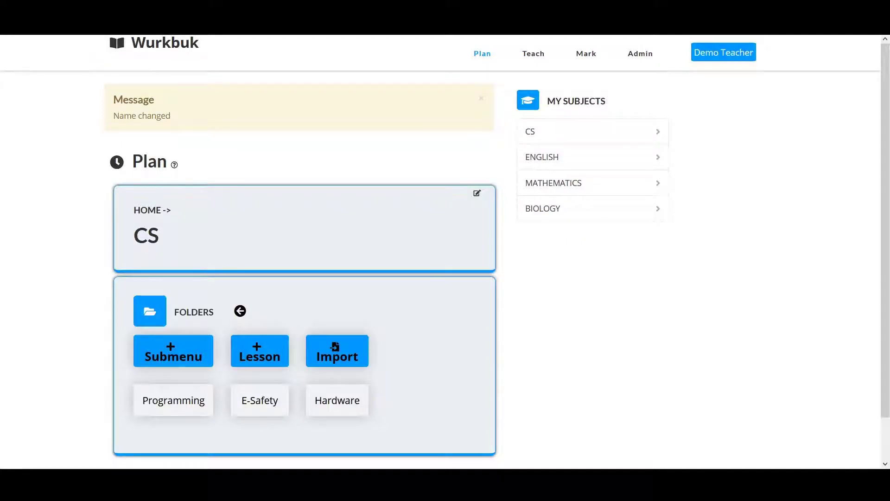
Start a new lesson titled "Processors" in the Hardware folder
click(337, 400)
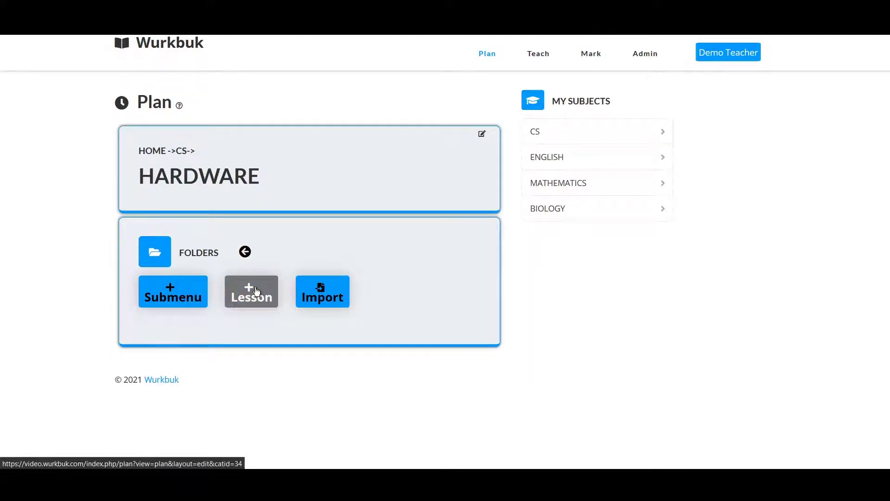
click(257, 291)
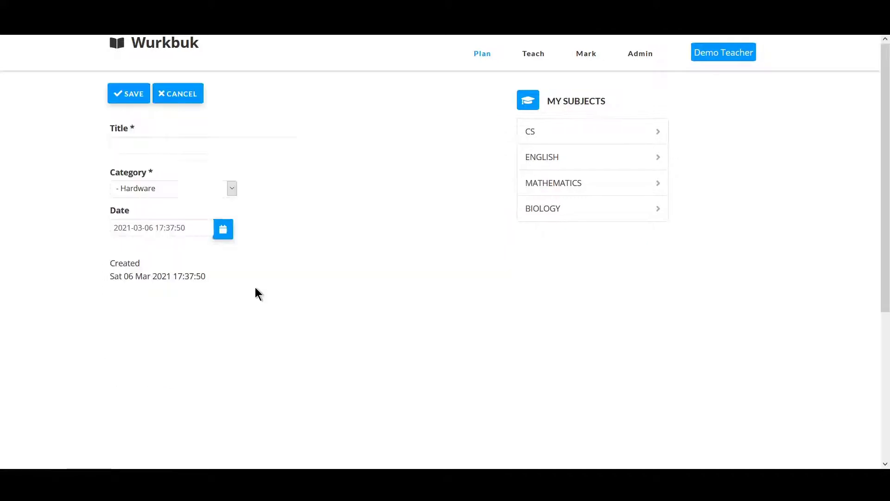
click(242, 145)
text(Processor)
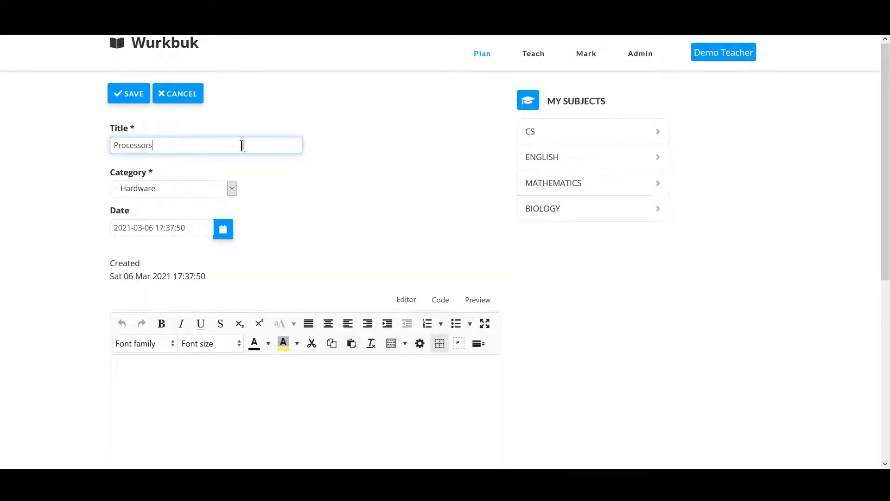
text(s)
Fill the lesson body with the text "Processors", a 3×3 table, a processor image, a video and a binary-to-denary worksheet
scroll(315, 267, down, 3)
click(316, 268)
text(Processors)
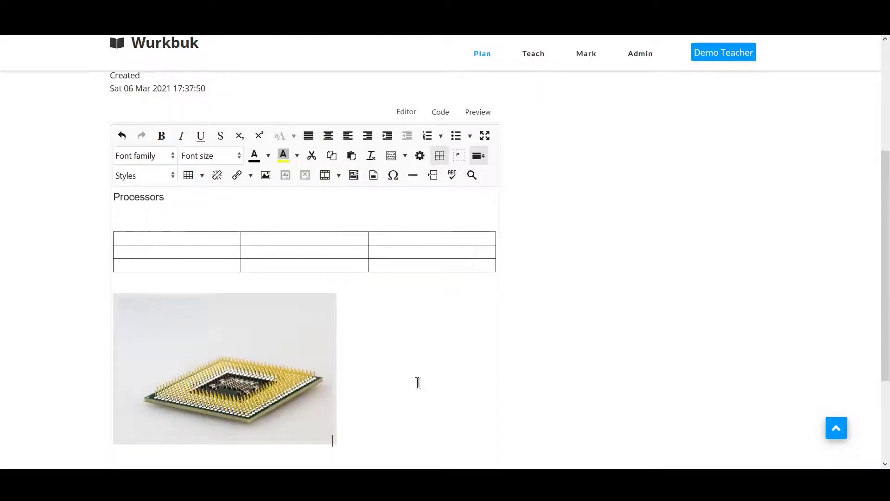
scroll(492, 266, down, 5)
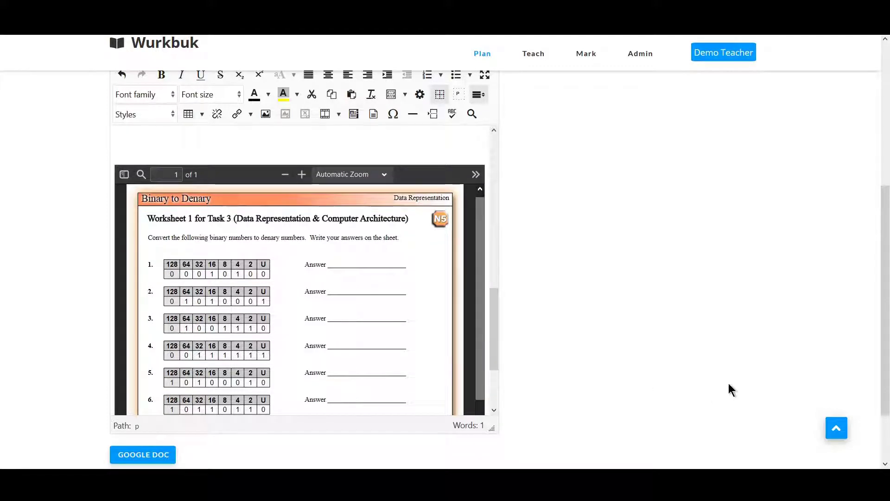
drag(493, 360, 476, 268)
scroll(608, 348, up, 5)
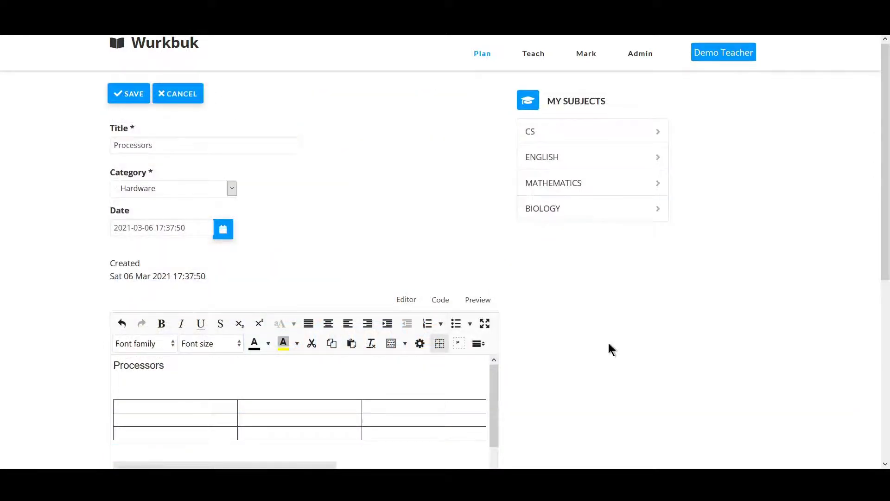
Switch the lesson editor to full screen and show its additional editing tools
click(484, 323)
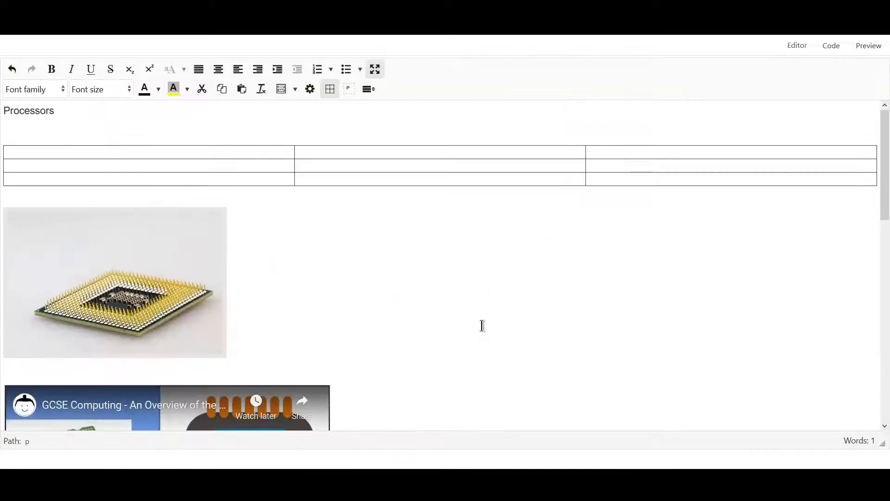
click(369, 91)
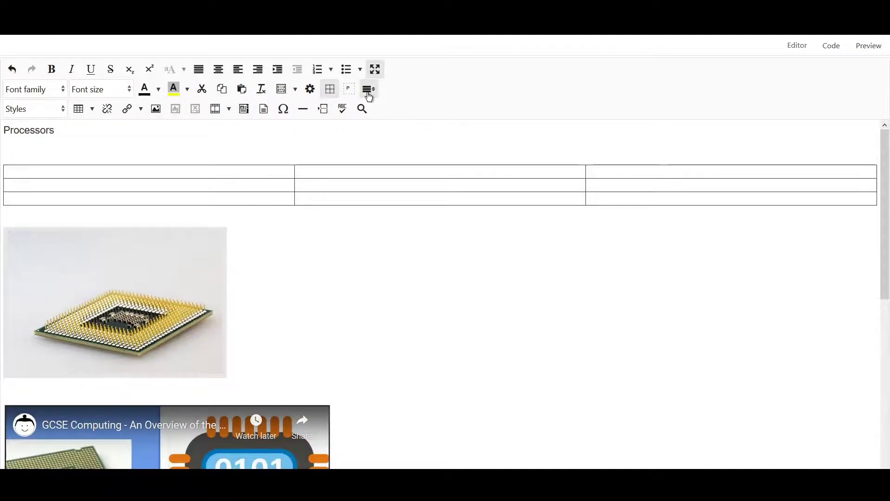
click(264, 110)
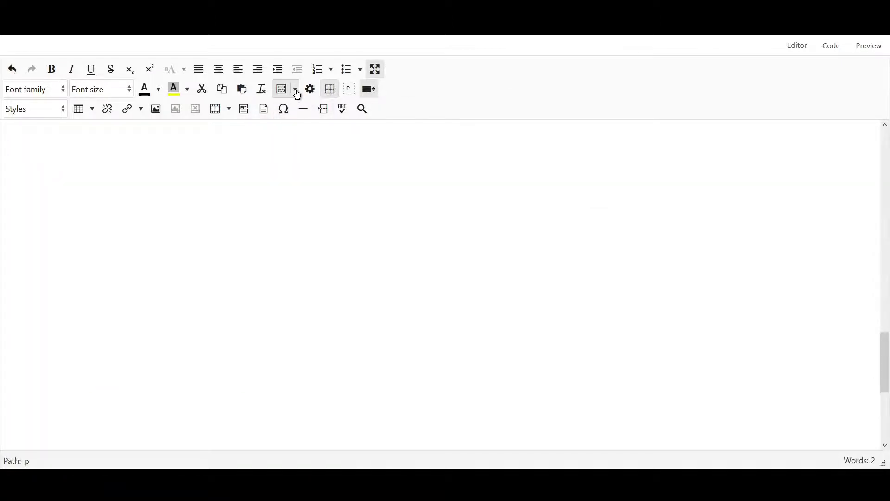
Insert the 4 Part Lesson template into the lesson body
click(297, 93)
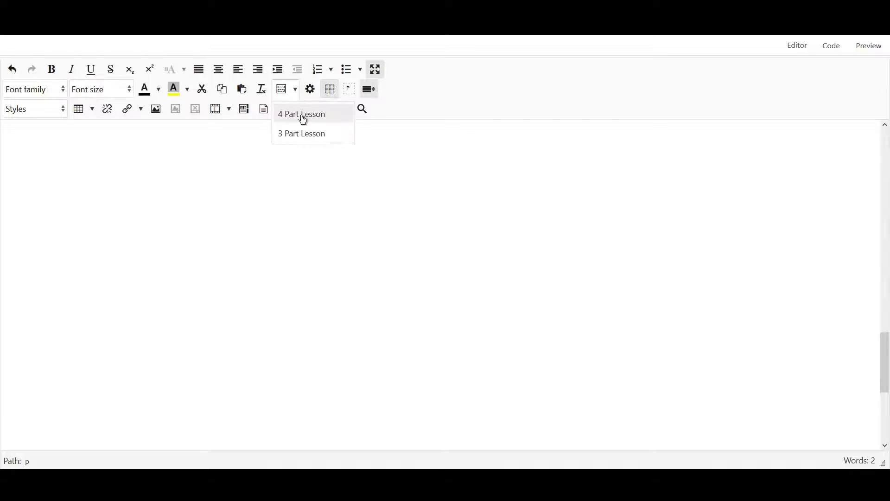
click(303, 120)
scroll(385, 307, up, 1)
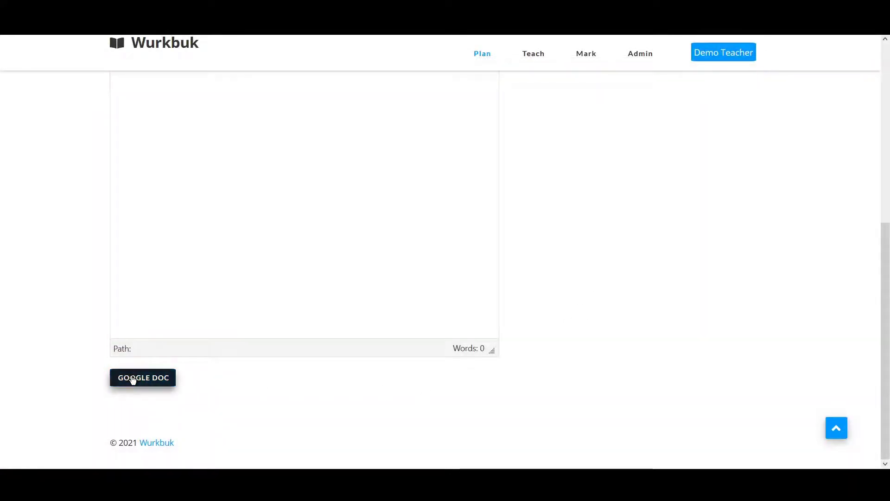
Browse the Google presentations, spreadsheets and drawings, and embed the second listed drawing in the lesson
click(133, 379)
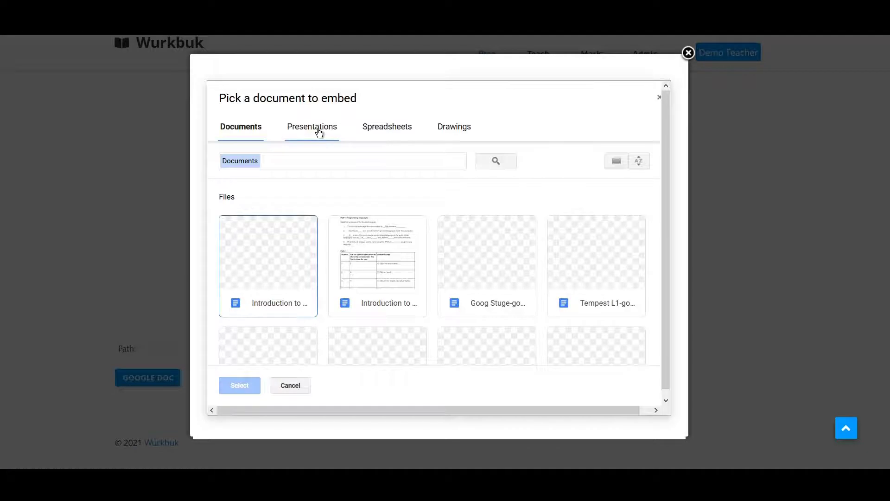
click(319, 132)
click(390, 131)
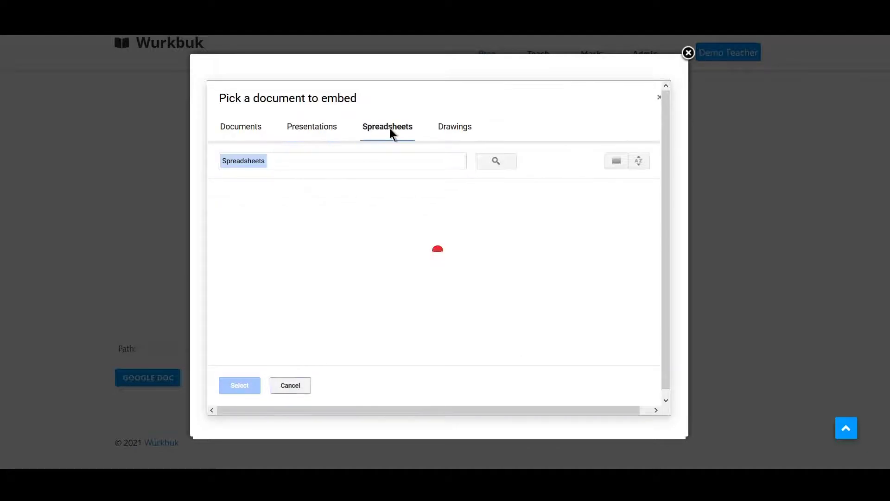
click(466, 129)
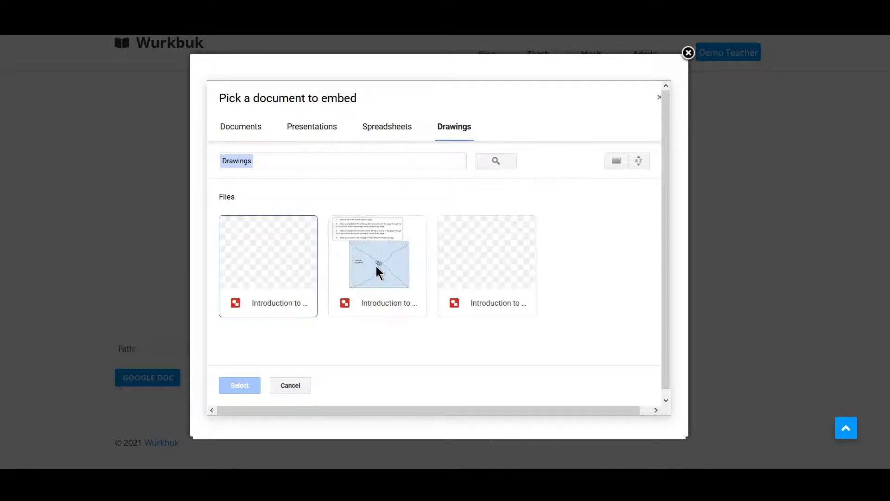
click(378, 259)
click(236, 385)
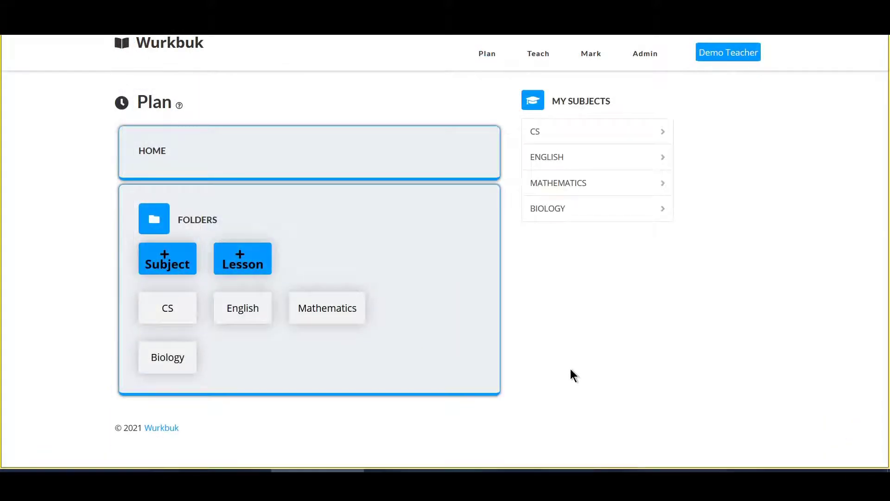
Open the list of all planned lessons and show those of the English subject
click(159, 108)
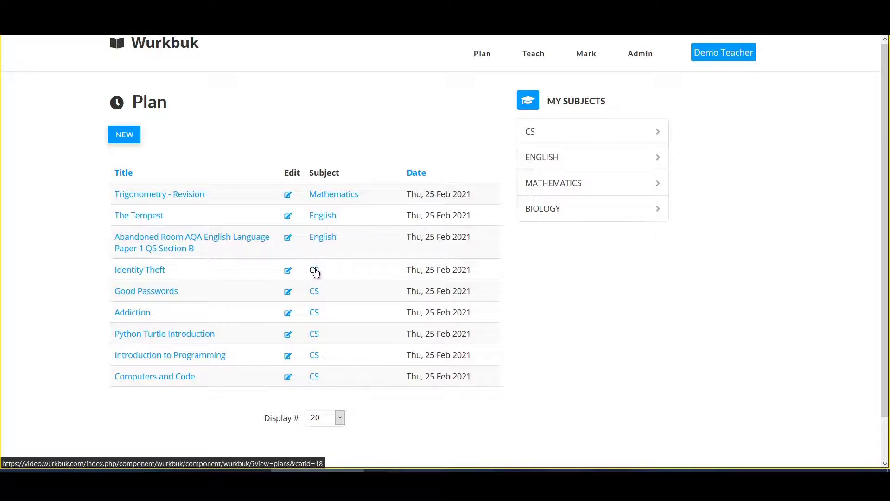
click(320, 217)
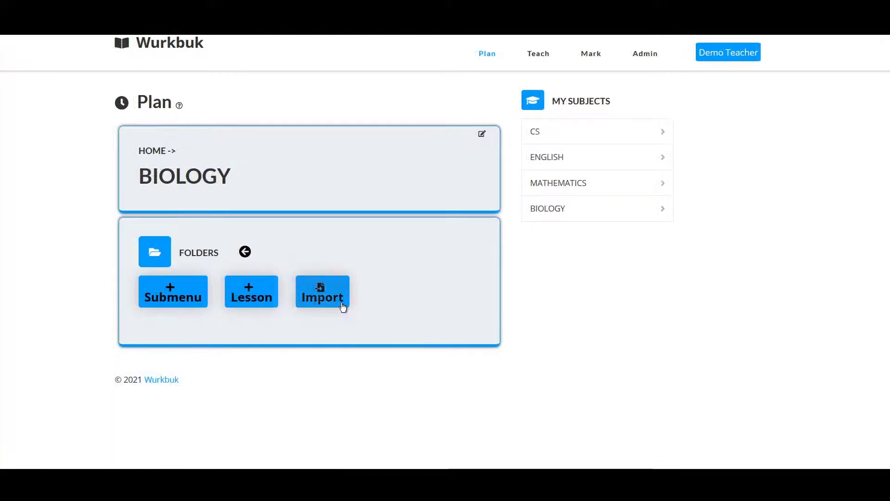
Import the lesson file Cell Structure.wble into the Biology subject and open the imported lesson
click(342, 302)
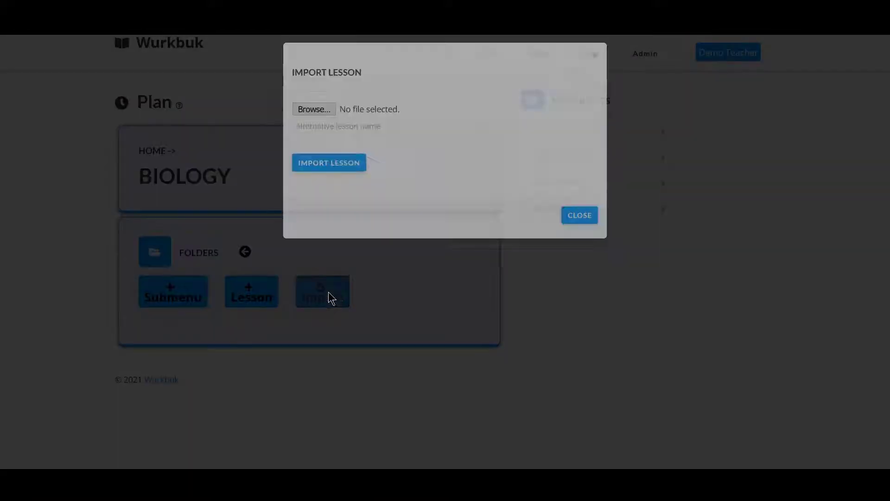
click(314, 149)
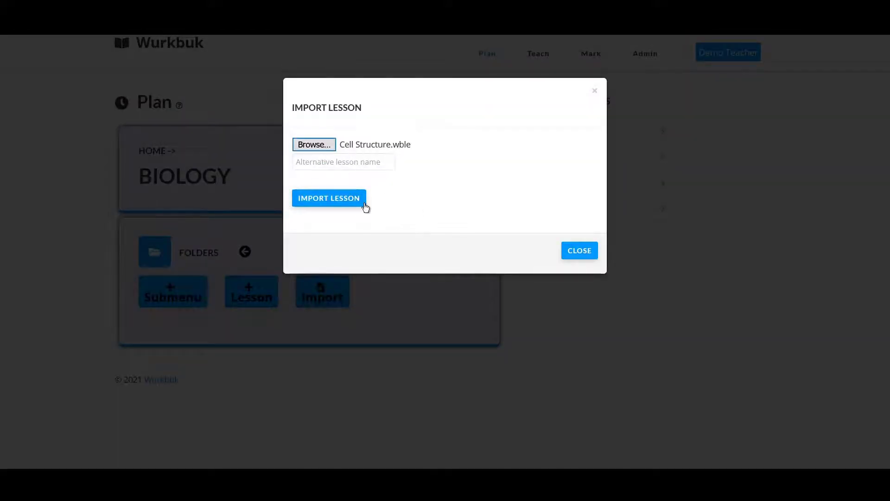
click(359, 204)
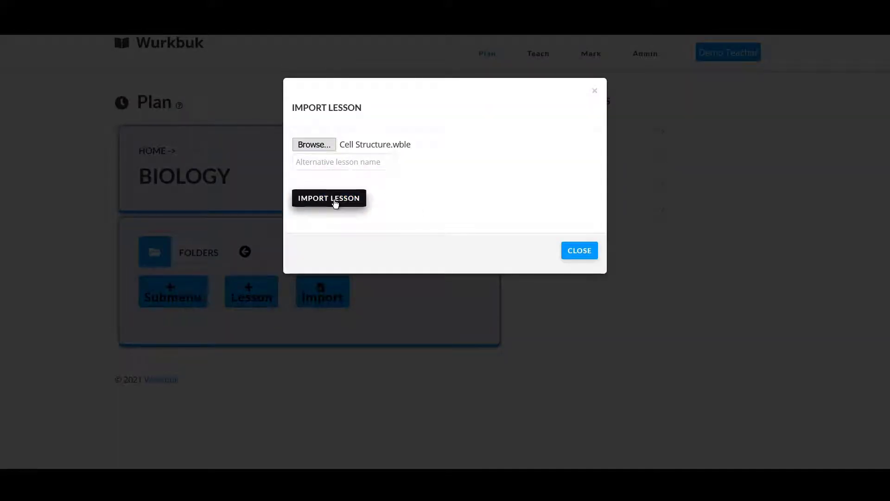
scroll(205, 370, down, 3)
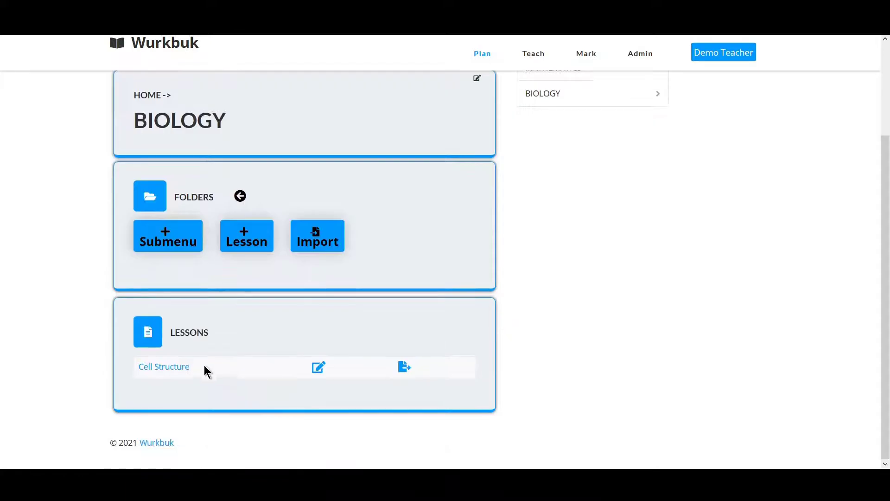
click(157, 371)
scroll(482, 309, down, 4)
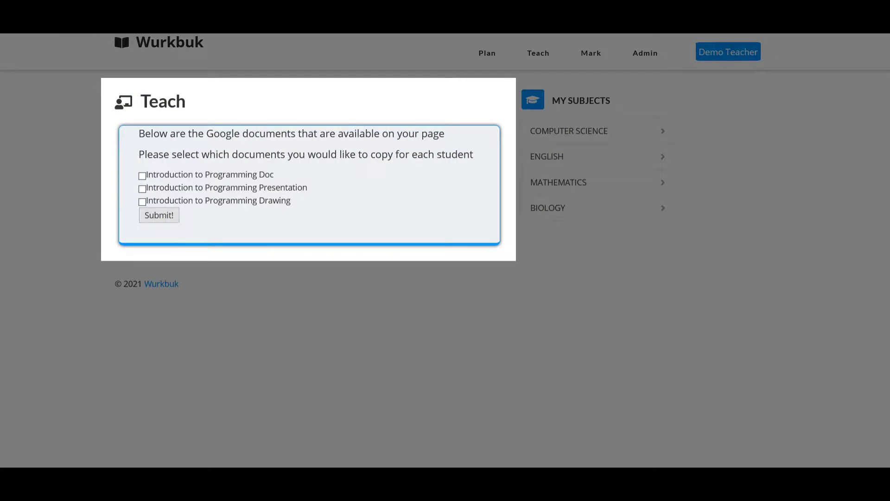
Choose the Introduction to Programming Doc and Drawing as the documents to copy for each student
click(142, 176)
click(142, 202)
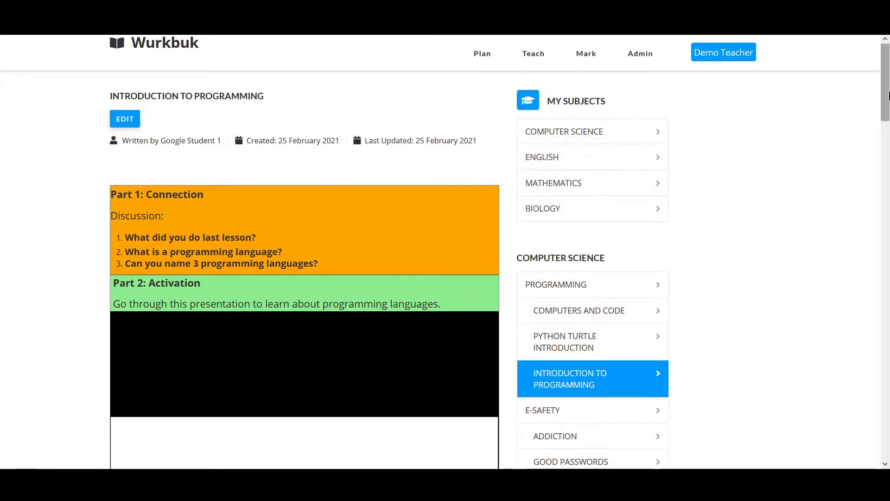
Page through the slides of the presentation embedded in the student's Introduction to Programming lesson
drag(886, 97, 876, 149)
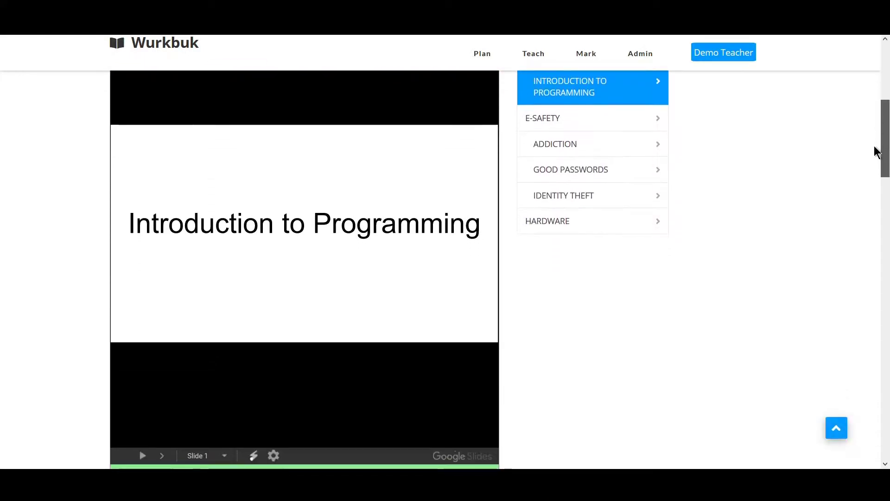
click(416, 190)
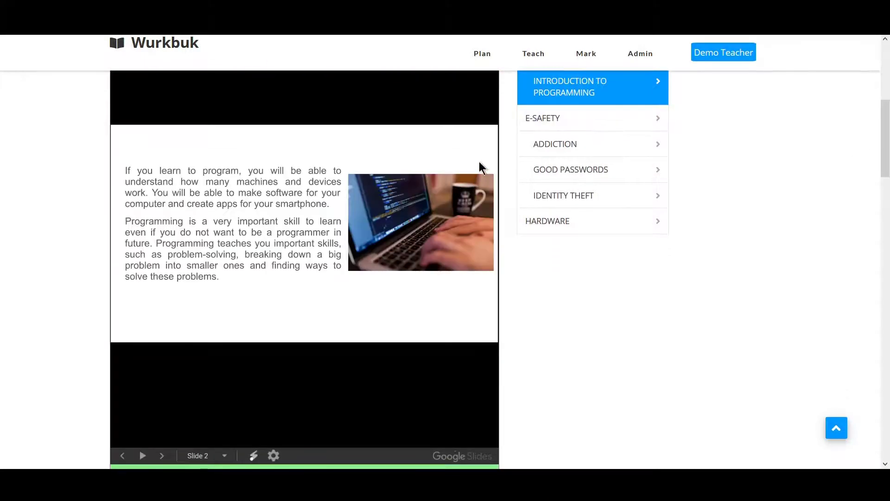
click(457, 148)
click(438, 155)
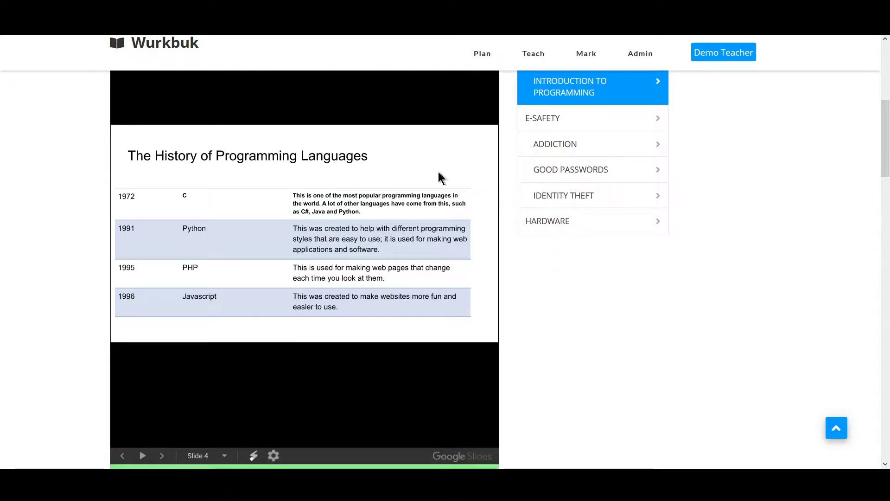
click(454, 284)
Review the student's embedded document and drawing, and select the scribbled dot in the middle of the drawing
drag(886, 164, 872, 254)
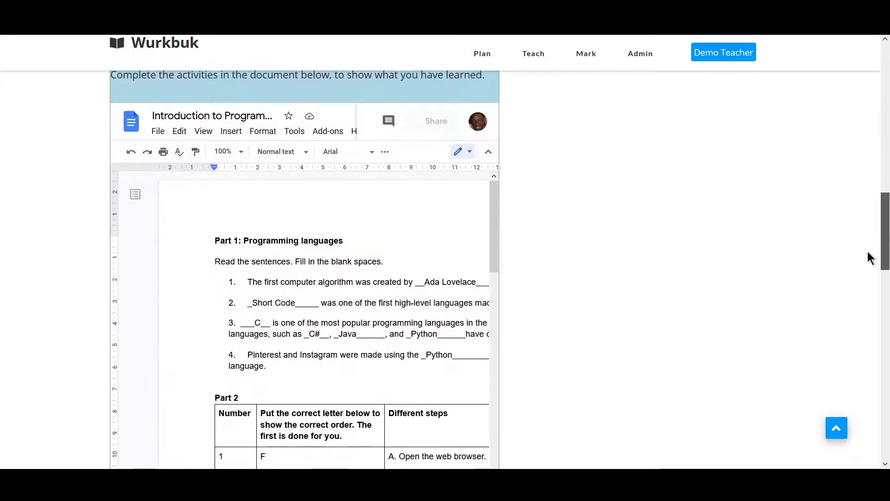
drag(883, 205, 880, 318)
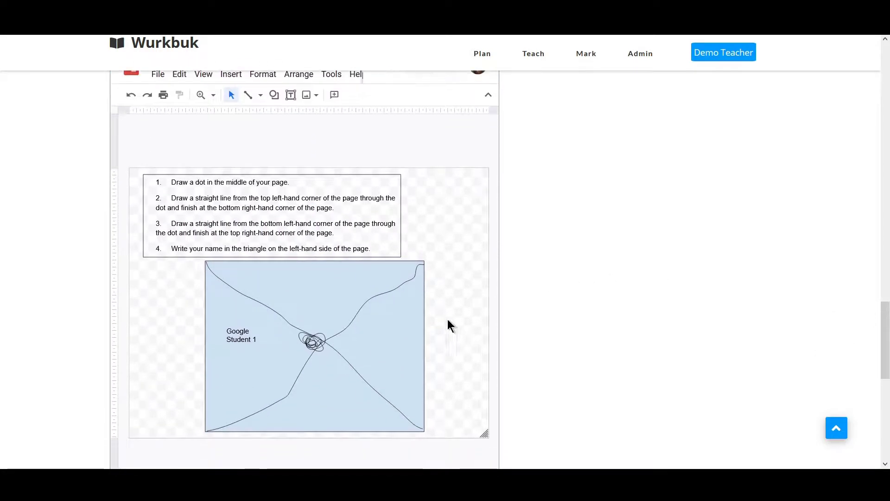
click(313, 342)
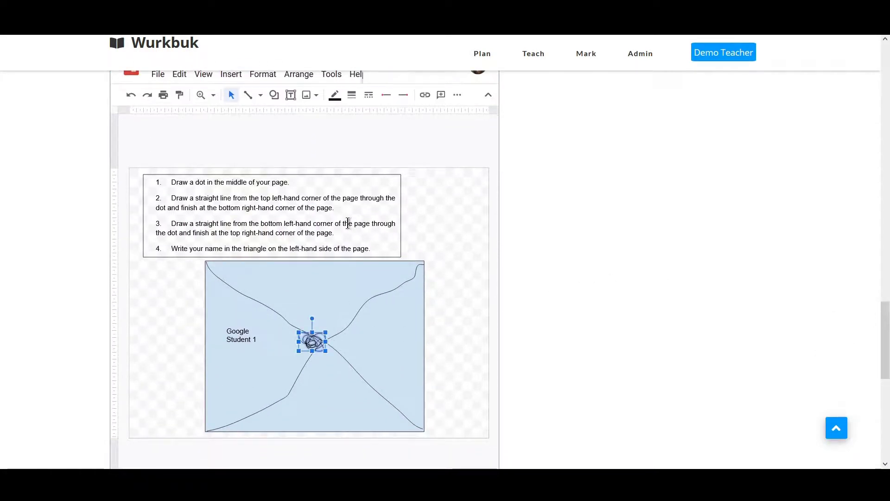
Examine the Part 2 table in the student's embedded document, and open that document in Google Docs
drag(886, 355, 884, 283)
click(287, 309)
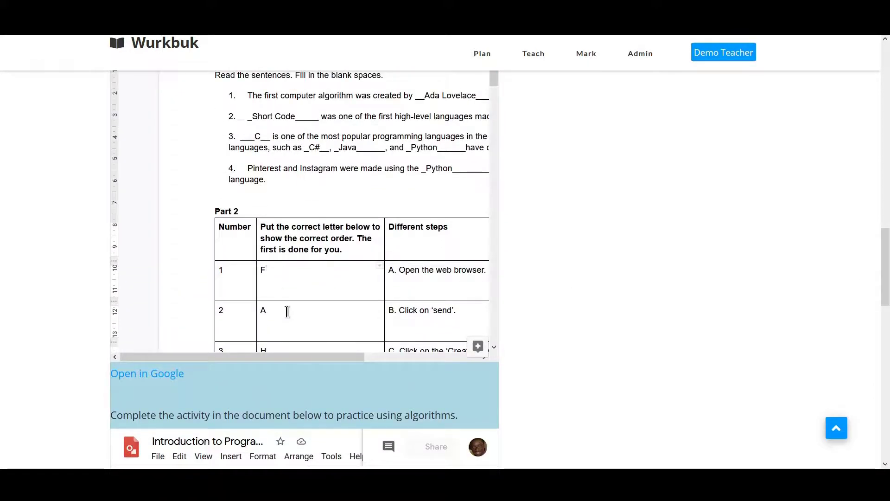
scroll(294, 242, down, 3)
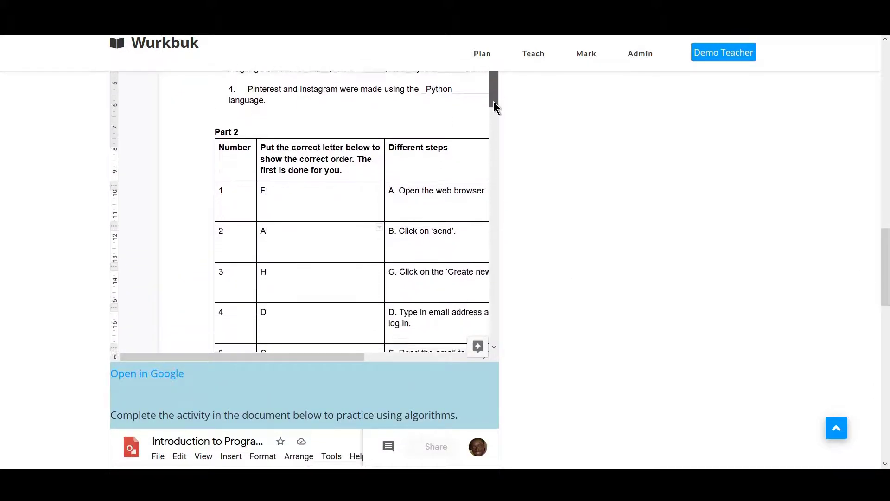
scroll(172, 364, down, 1)
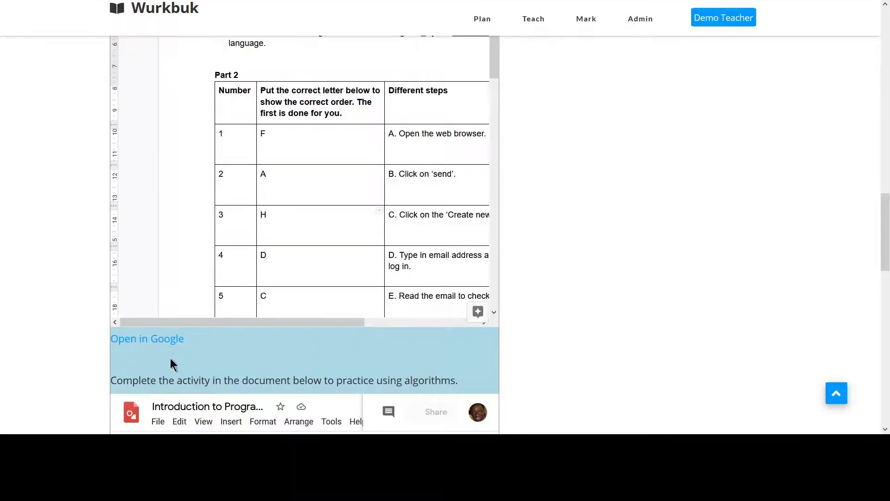
click(144, 340)
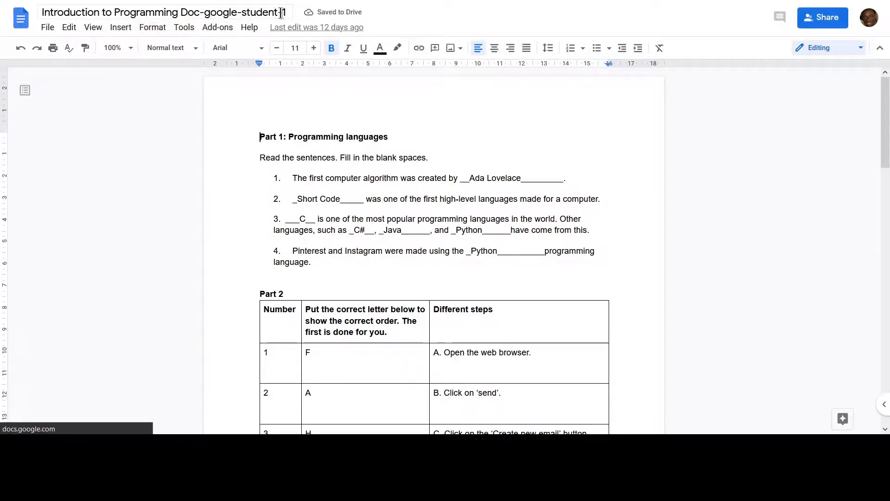
click(355, 359)
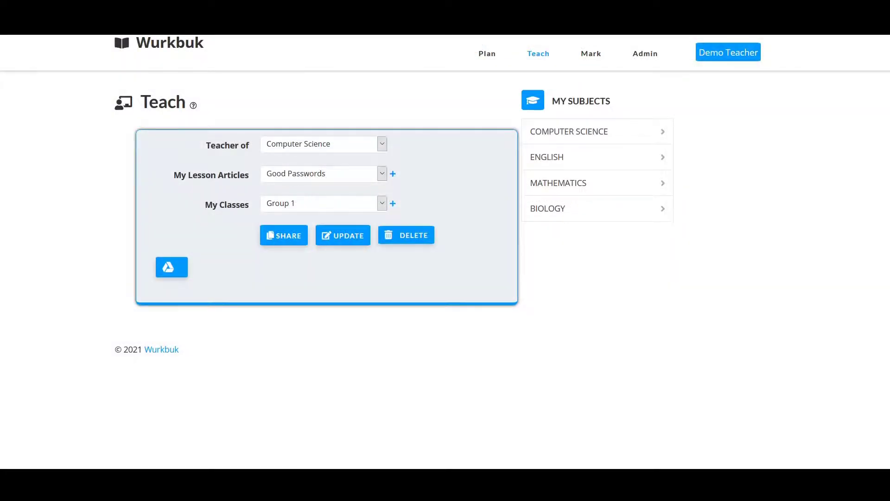
Open the Google Drive options for teaching the Good Passwords lesson to Group 1
click(179, 269)
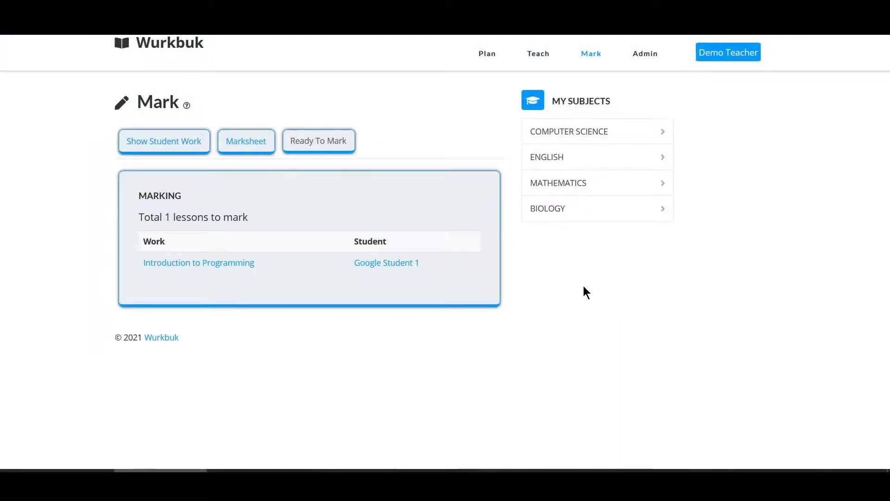
Open the student work view and show the articles of the selected student and of a class
click(167, 145)
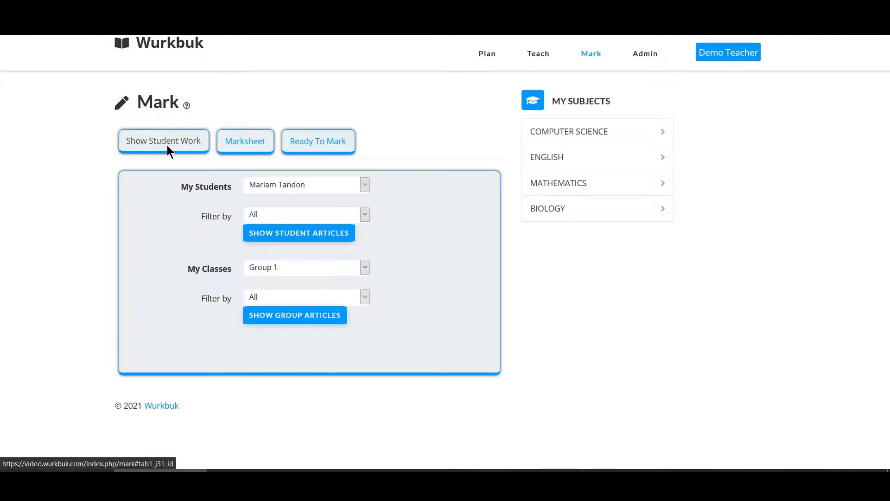
click(284, 234)
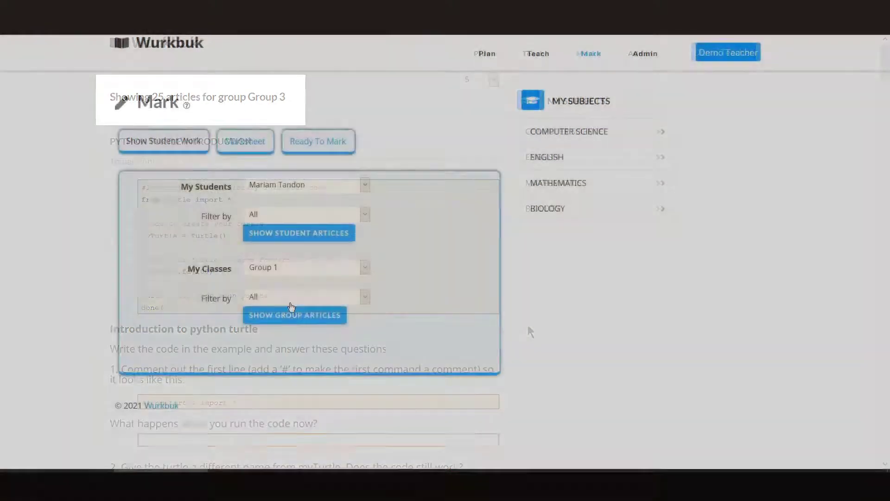
click(291, 299)
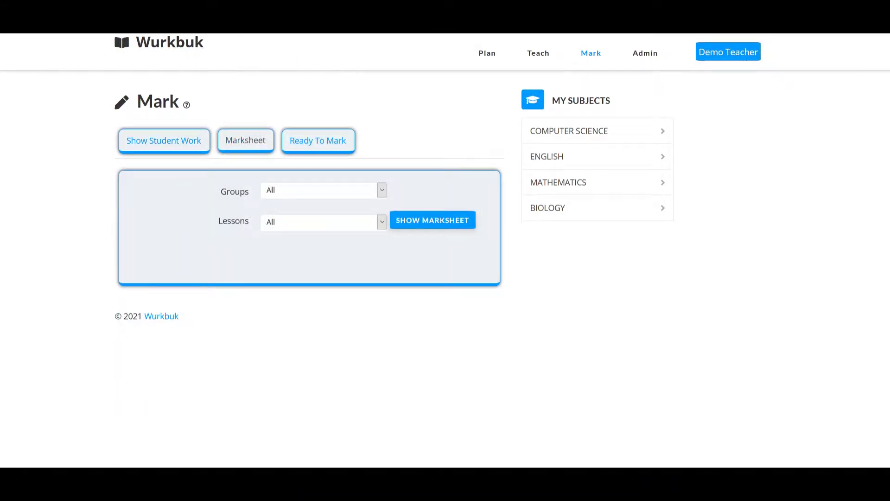
Show the marksheet for all groups and all lessons
click(323, 191)
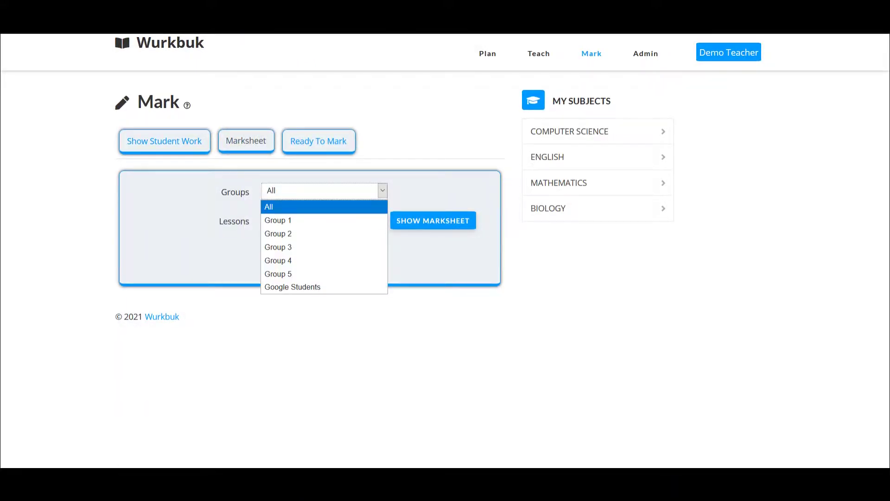
click(324, 207)
click(323, 222)
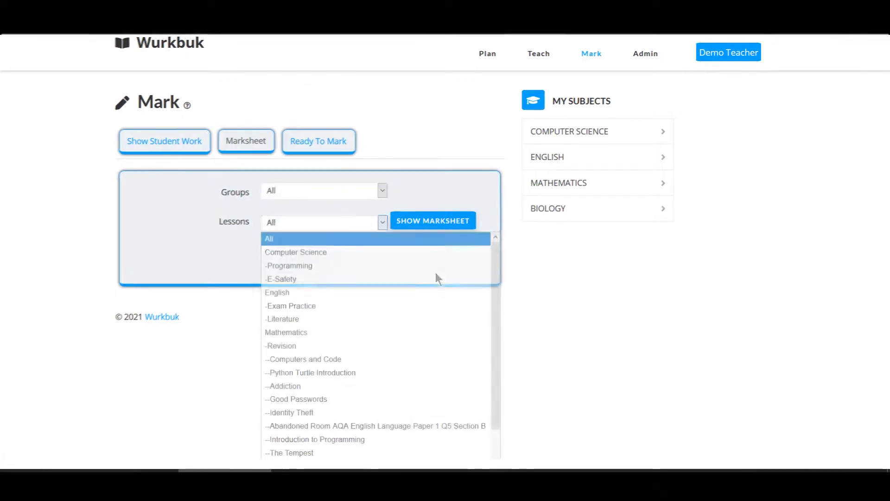
click(434, 221)
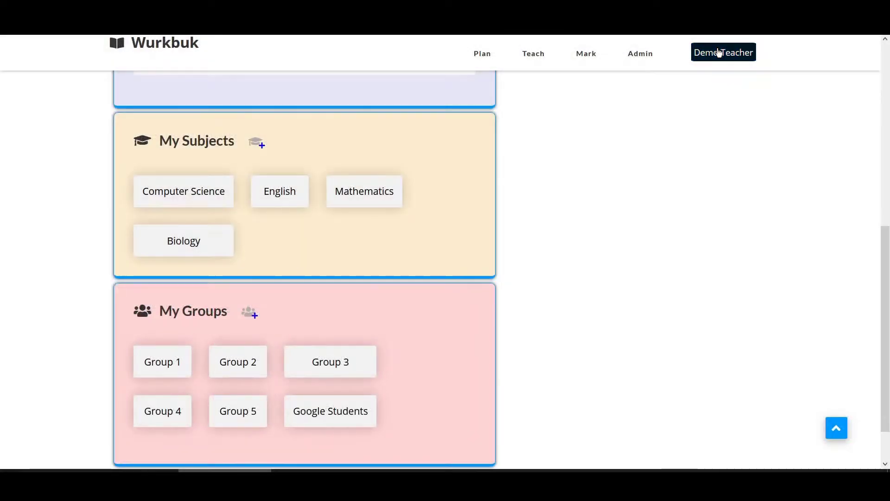
Log out of the teacher account and log in with the student's username and password
click(719, 52)
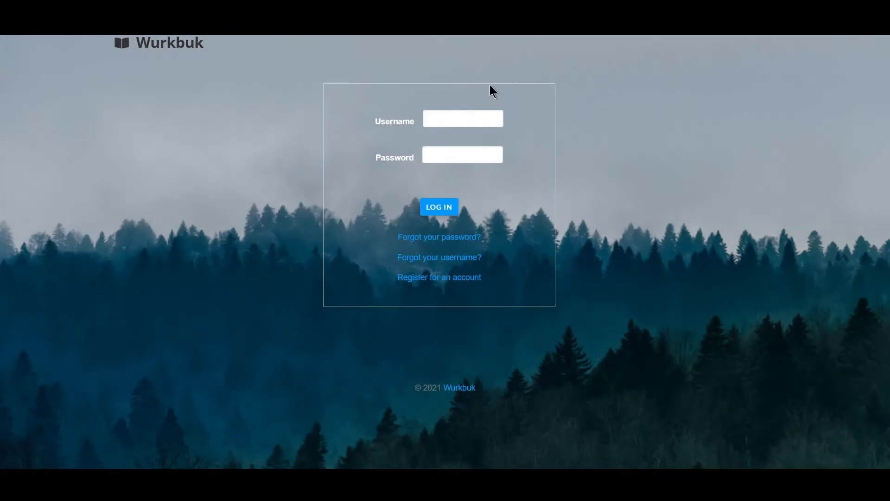
click(475, 122)
text(demo.student)
click(471, 156)
text(••••)
key(Return)
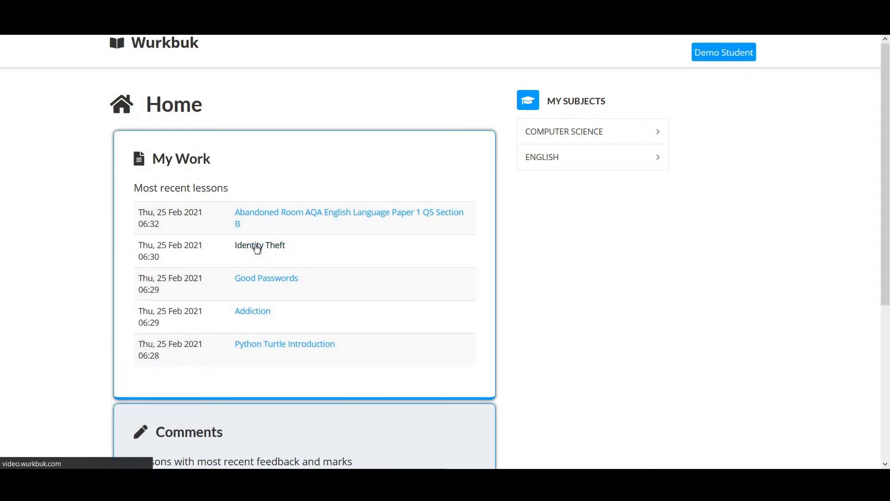
Open the Identity Theft lesson, start working on it, and place the cursor in the True or False column of its sentences table
click(257, 246)
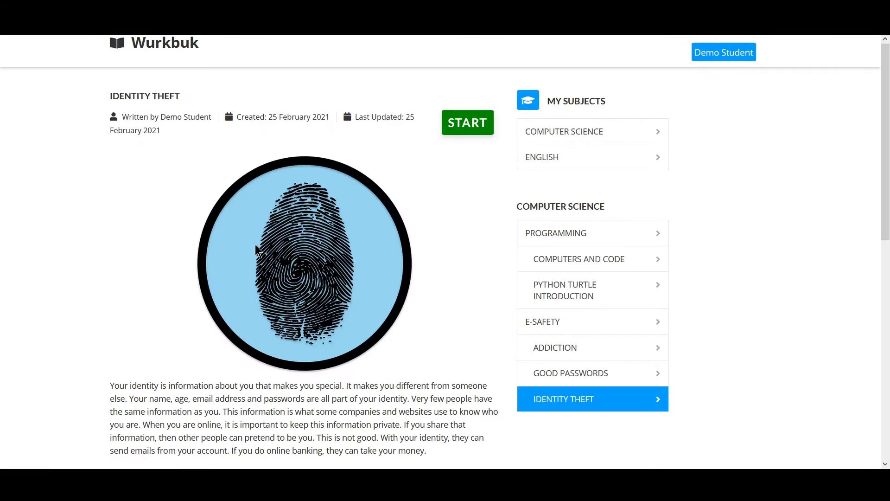
click(464, 141)
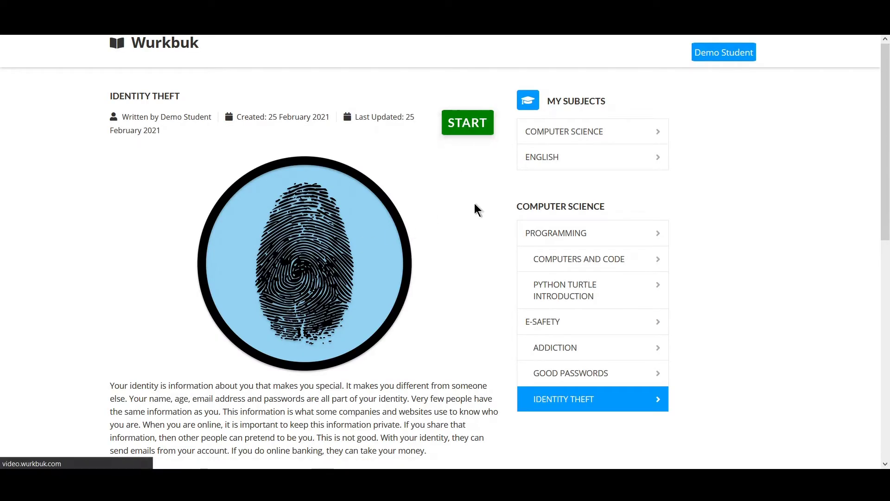
scroll(517, 260, down, 3)
scroll(492, 200, down, 2)
scroll(491, 278, down, 4)
scroll(489, 334, up, 1)
scroll(495, 350, down, 1)
click(449, 310)
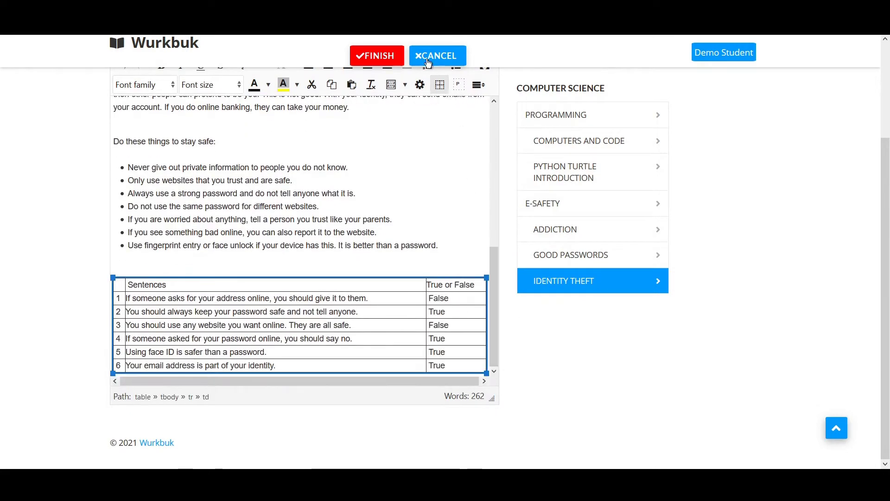
Finish and save the Identity Theft work, and submit it for marking
click(368, 58)
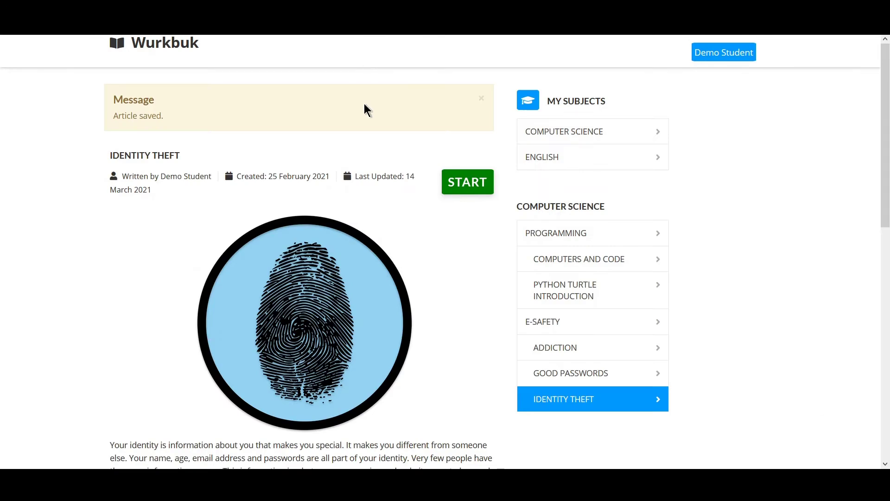
scroll(734, 277, down, 10)
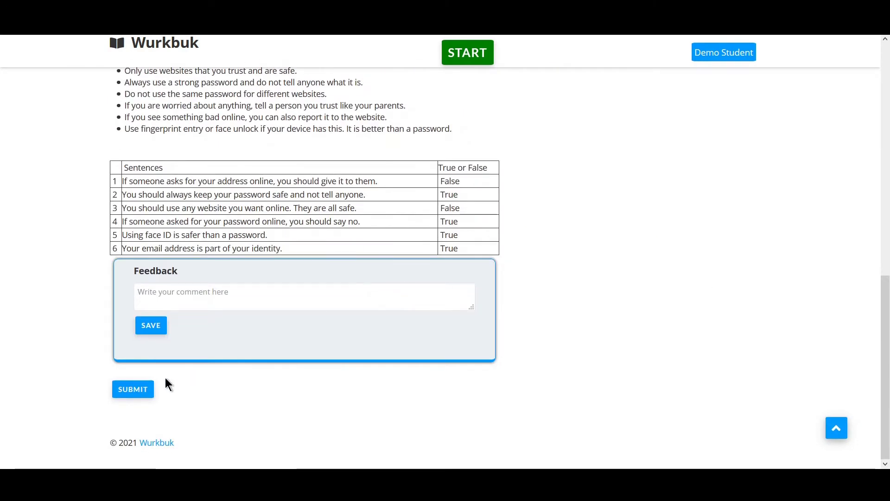
click(129, 392)
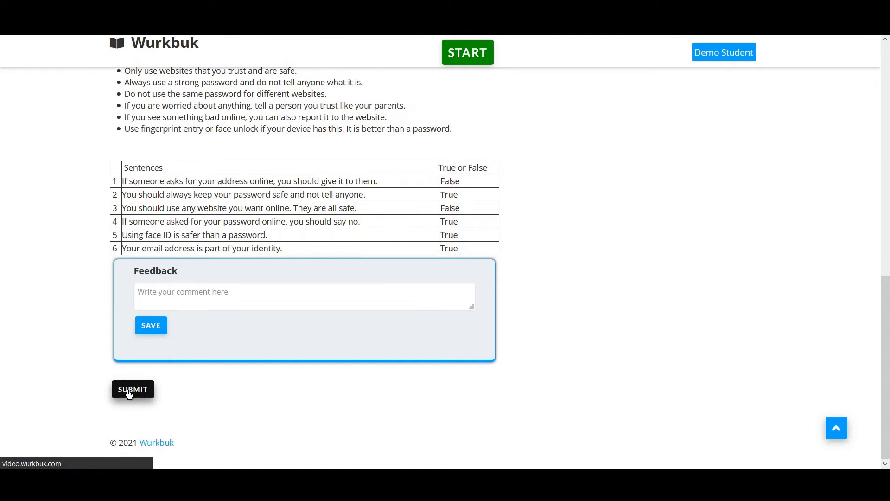